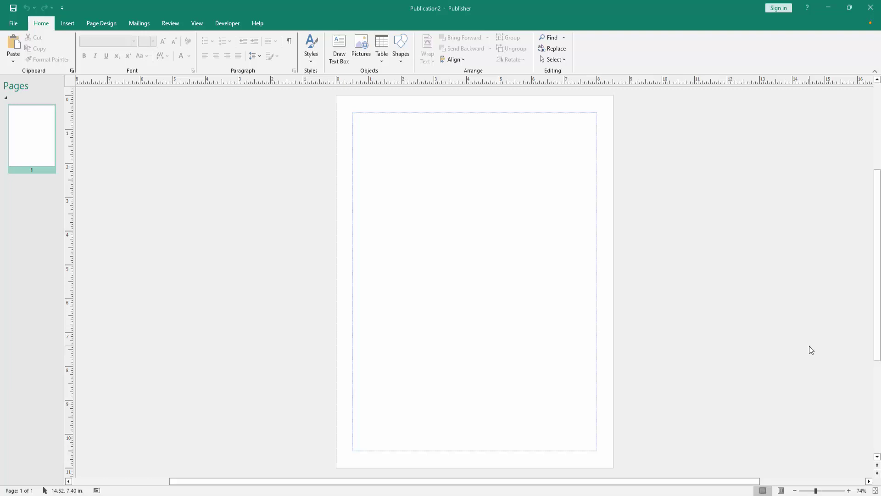
Enter the master page header and enlarge its text box to 7.50 x 3.57 in
{"action": "left_click", "coordinate": [68, 22]}
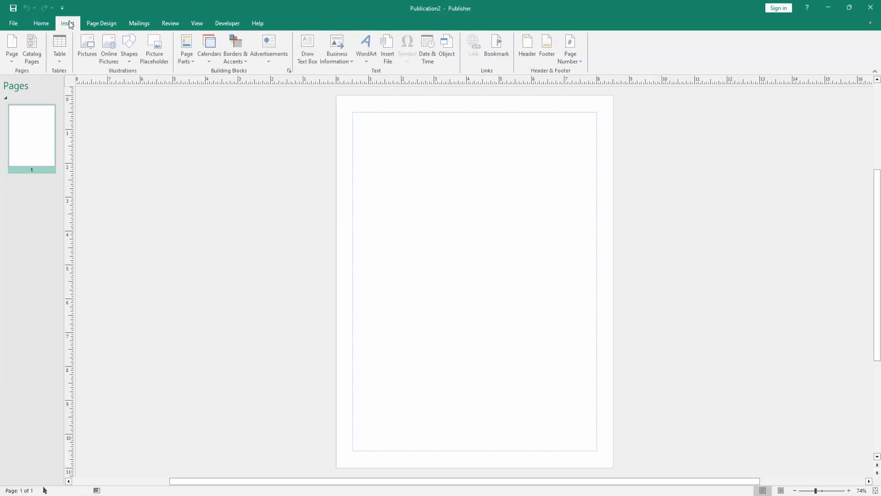
{"action": "left_click", "coordinate": [527, 50]}
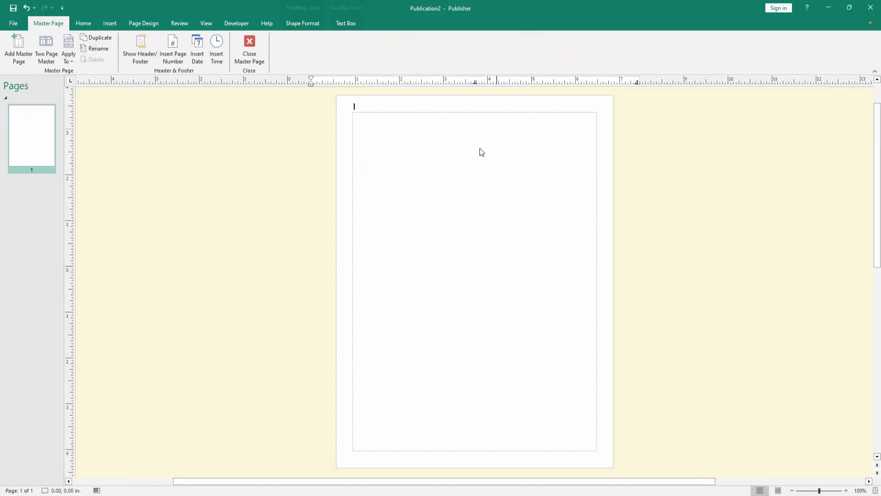
{"action": "scroll", "coordinate": [399, 249], "scroll_direction": "down", "scroll_amount": 3}
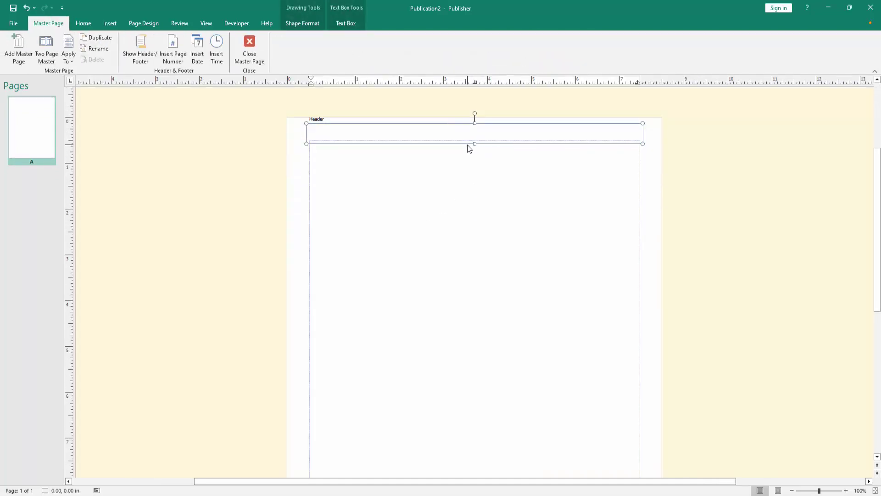
{"action": "left_click_drag", "start_coordinate": [475, 145], "coordinate": [468, 294]}
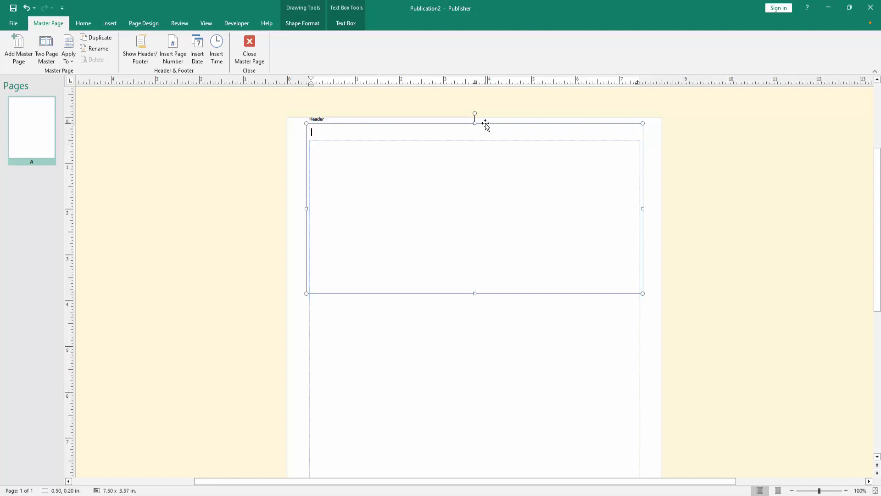
{"action": "left_click_drag", "start_coordinate": [485, 124], "coordinate": [485, 138]}
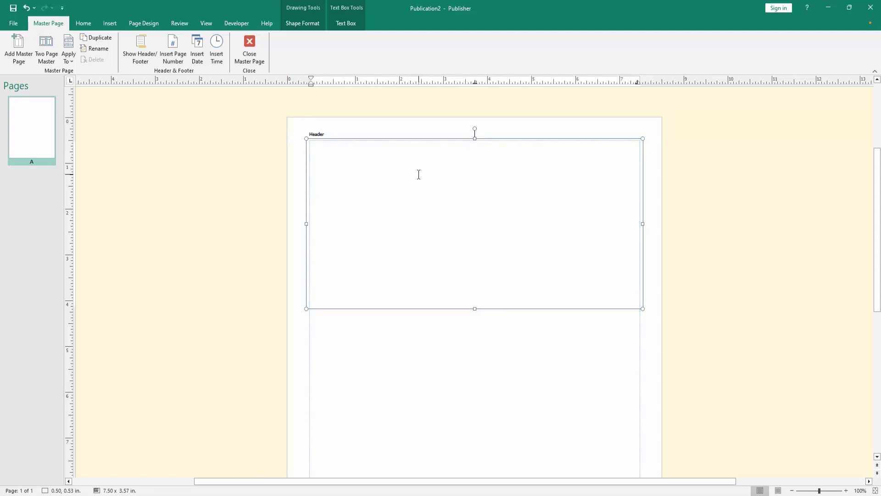
Type the company name M/S PDF TUTORIAL in capitals on the first line
{"action": "key", "text": "Caps_Lock"}
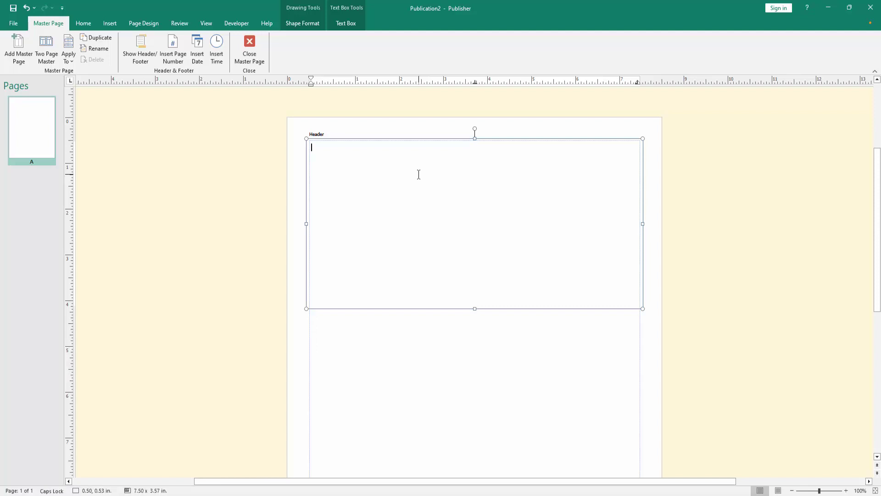
{"action": "type", "text": "M/S PDF TUTUOR"}
{"action": "key", "text": "BackSpace"}
{"action": "key", "text": "BackSpace"}
{"action": "key", "text": "BackSpace"}
{"action": "type", "text": "ORIAL"}
{"action": "key", "text": "Return"}
{"action": "key", "text": "Caps_Lock"}
Add a spell-corrected 'Proprietor:' line with the owner's name, then start the phone and e-mail line
{"action": "type", "text": "P"}
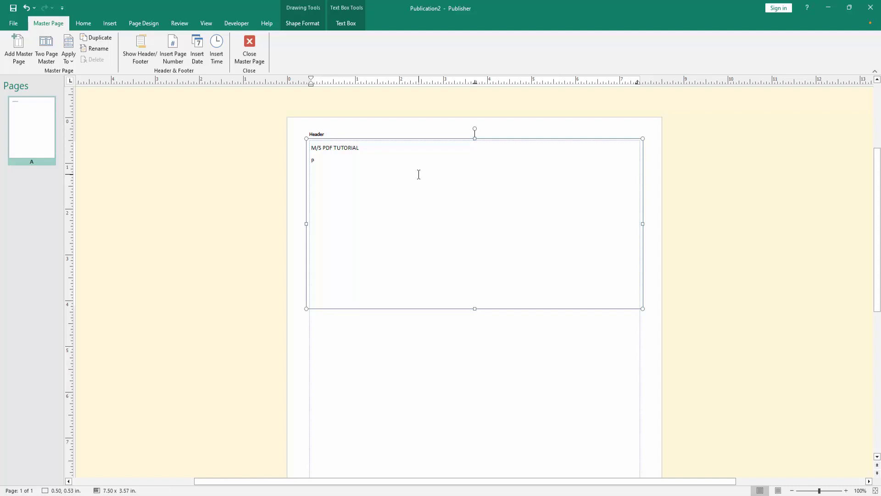
{"action": "type", "text": "ropritor:"}
{"action": "scroll", "coordinate": [387, 156], "scroll_direction": "up", "scroll_amount": 3, "text": "ctrl"}
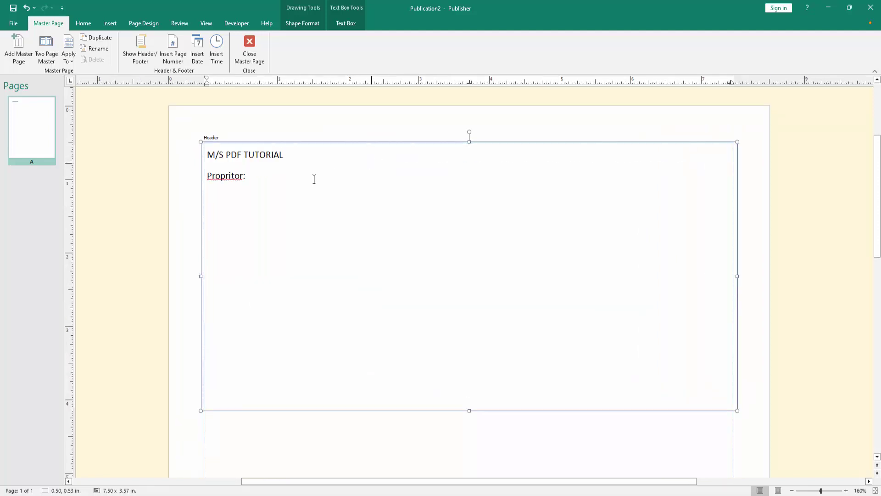
{"action": "right_click", "coordinate": [239, 174]}
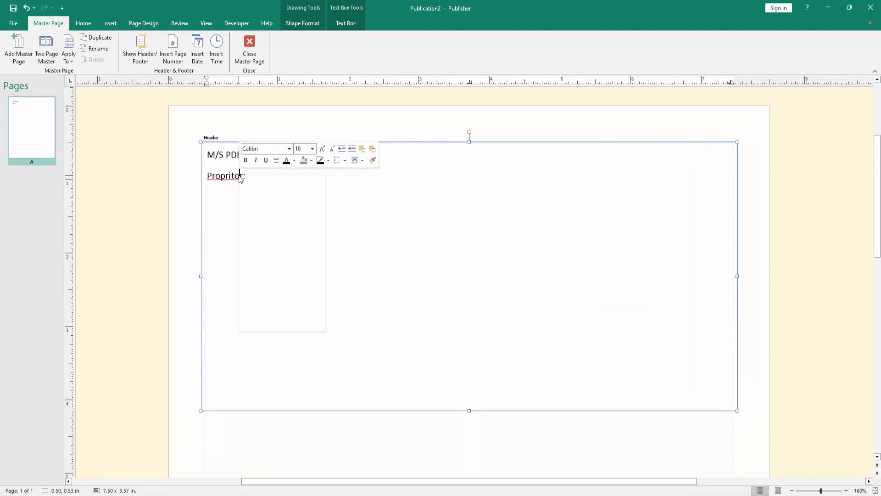
{"action": "left_click", "coordinate": [267, 181]}
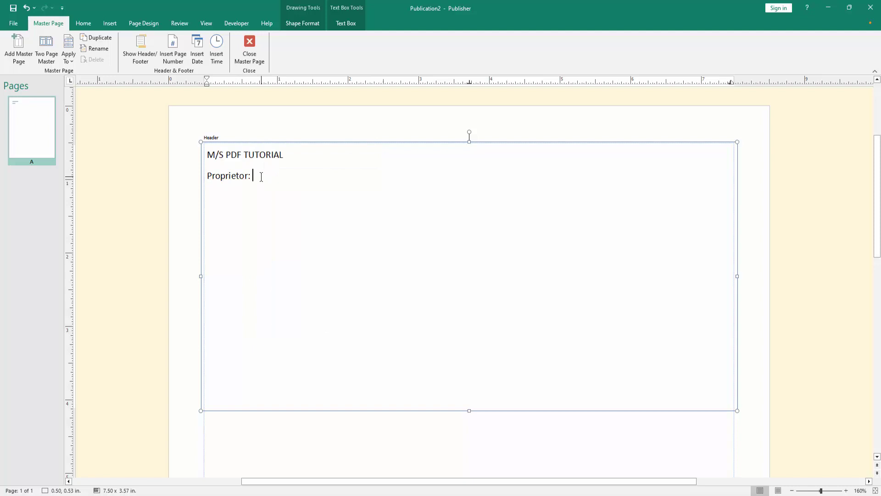
{"action": "key", "text": "Return"}
{"action": "type", "text": "Num"}
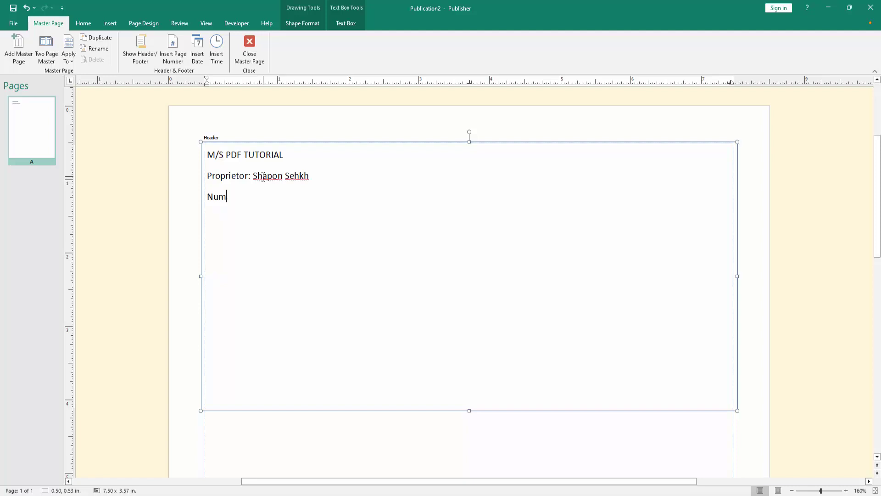
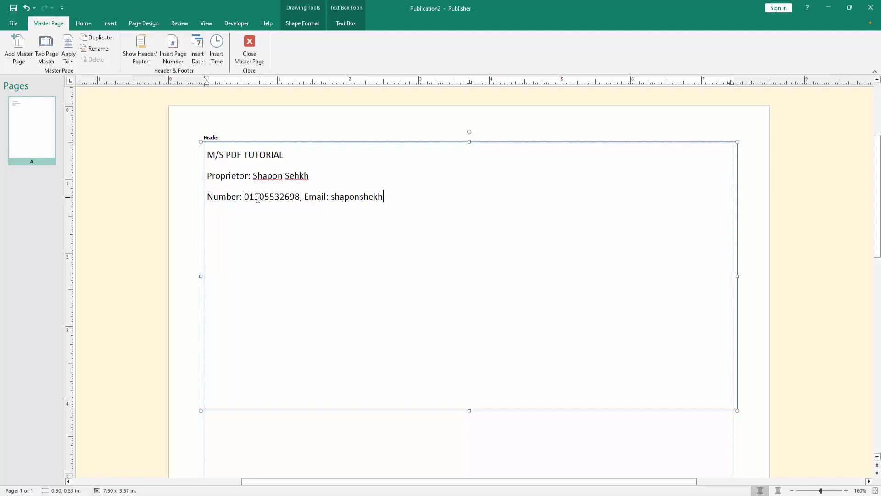
End the e-mail with .com and add an 'Address:' line with town, district and country
{"action": "key", "text": "BackSpace"}
{"action": "type", "text": "com"}
{"action": "key", "text": "Return"}
{"action": "type", "text": "Addres"}
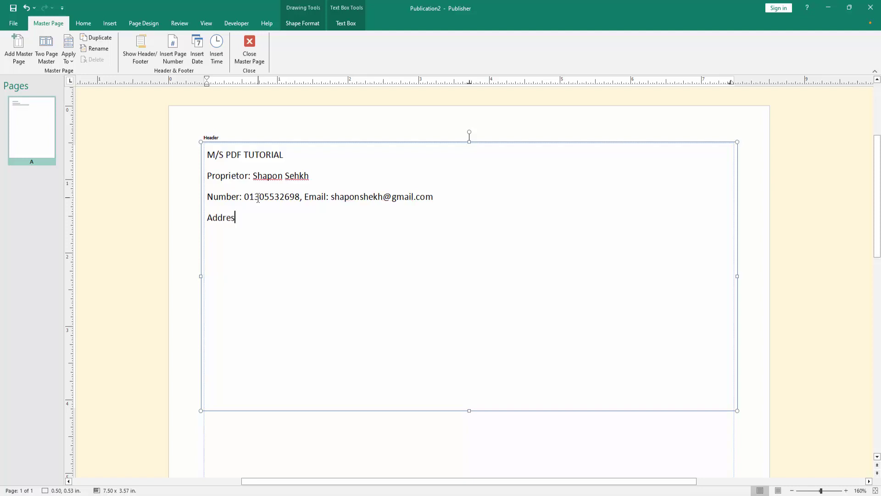
{"action": "type", "text": "s: Muksudpur, Goap"}
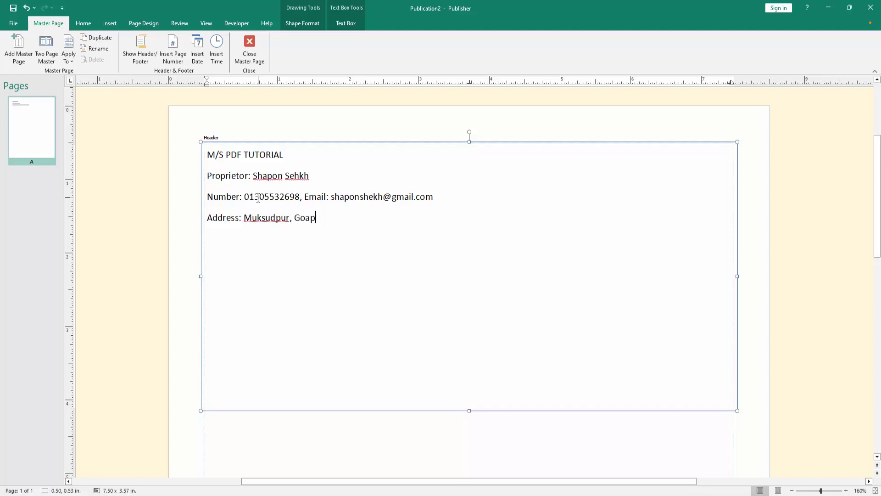
{"action": "type", "text": "algonj, Bangladesh"}
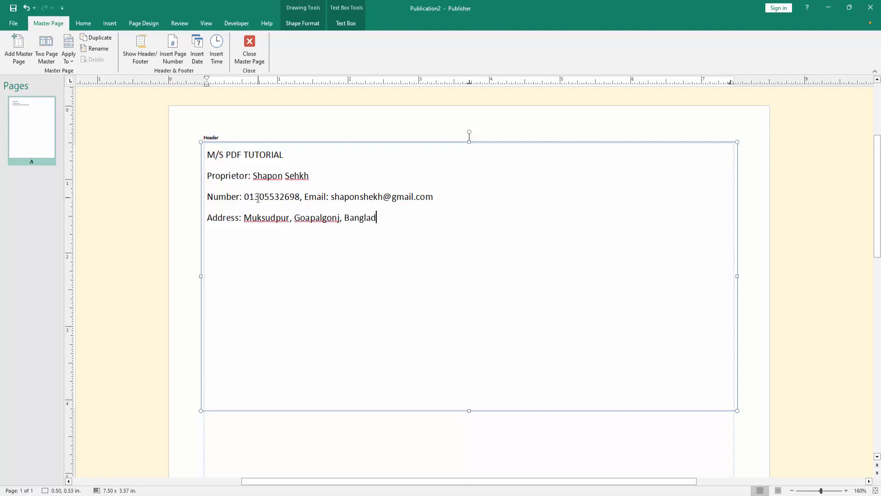
Correct the district's spelling from the suggestions, leaving the town name unchanged
{"action": "right_click", "coordinate": [325, 217]}
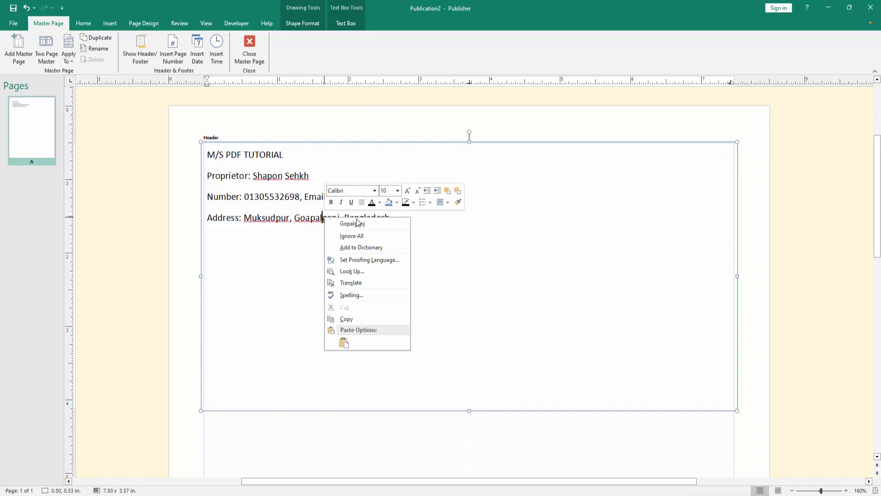
{"action": "left_click", "coordinate": [349, 224]}
{"action": "right_click", "coordinate": [257, 218]}
{"action": "left_click", "coordinate": [226, 227]}
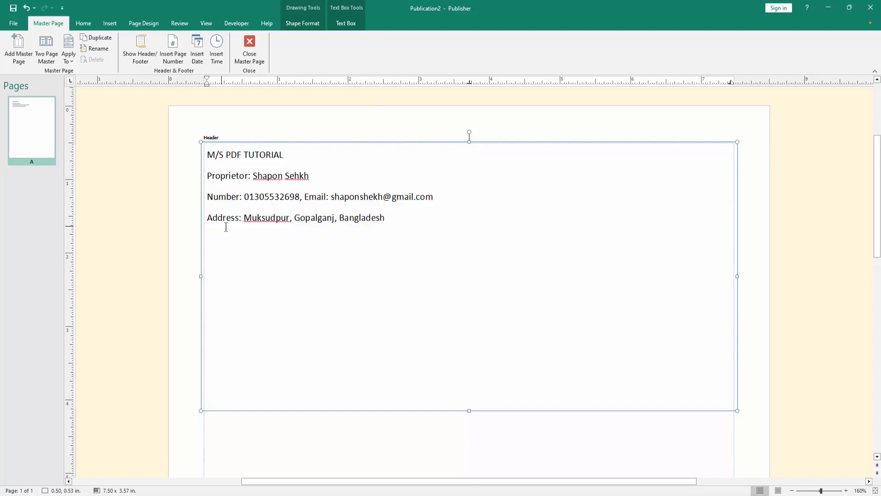
Centre all four header lines with Align Top Center
{"action": "left_click_drag", "start_coordinate": [405, 227], "coordinate": [199, 157]}
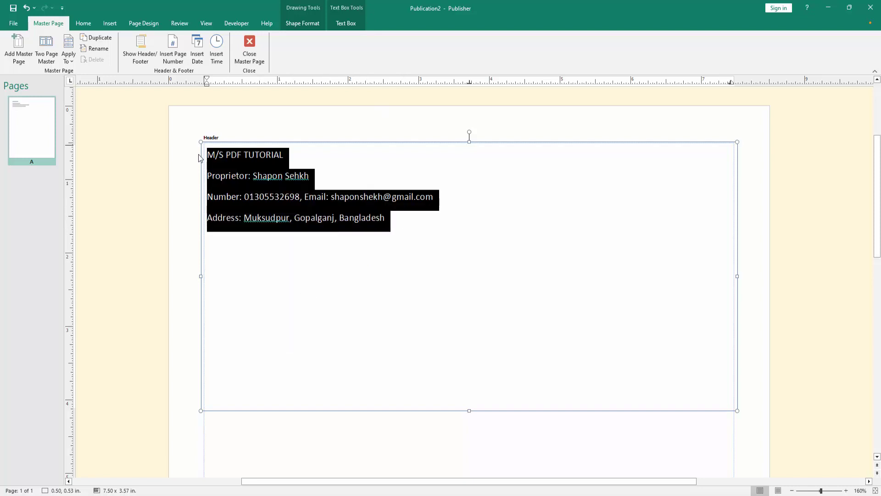
{"action": "scroll", "coordinate": [198, 158], "scroll_direction": "down", "scroll_amount": 6}
{"action": "scroll", "coordinate": [204, 162], "scroll_direction": "down", "scroll_amount": 3}
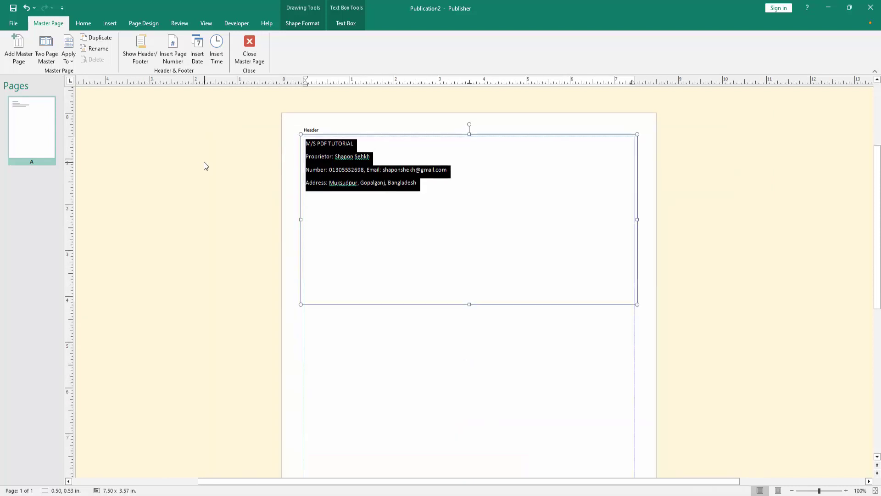
{"action": "scroll", "coordinate": [204, 162], "scroll_direction": "up", "scroll_amount": 1}
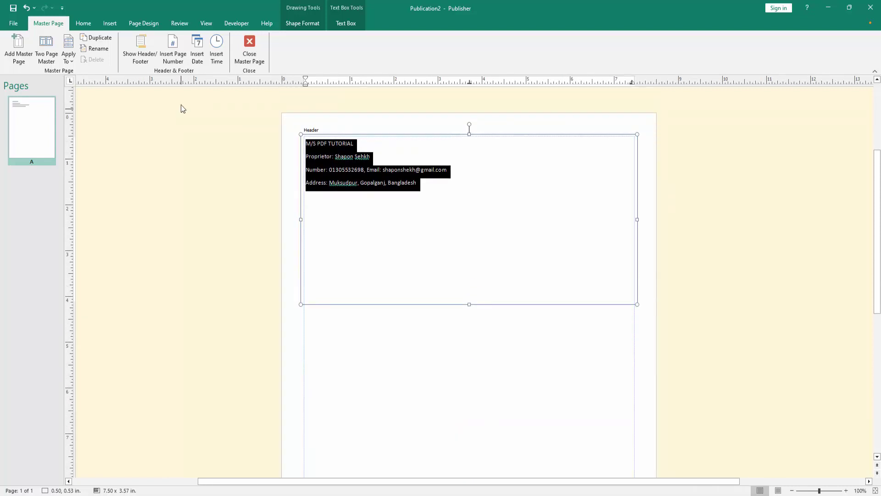
{"action": "left_click", "coordinate": [352, 24]}
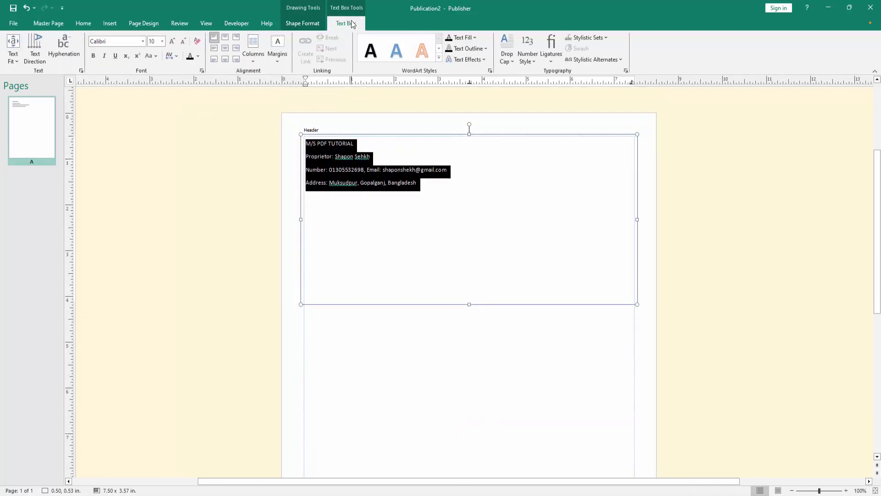
{"action": "left_click", "coordinate": [225, 37]}
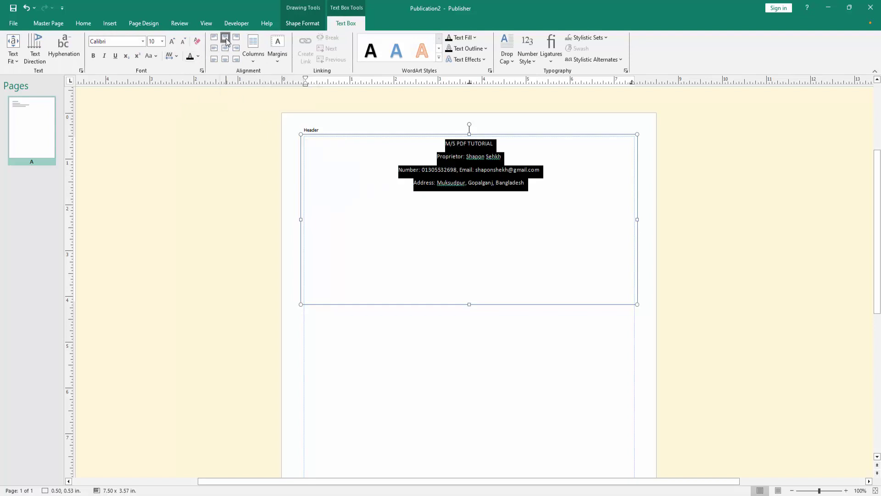
{"action": "left_click", "coordinate": [438, 169]}
Enlarge the M/S PDF TUTORIAL title to 48 pt
{"action": "left_click_drag", "start_coordinate": [508, 140], "coordinate": [432, 136]}
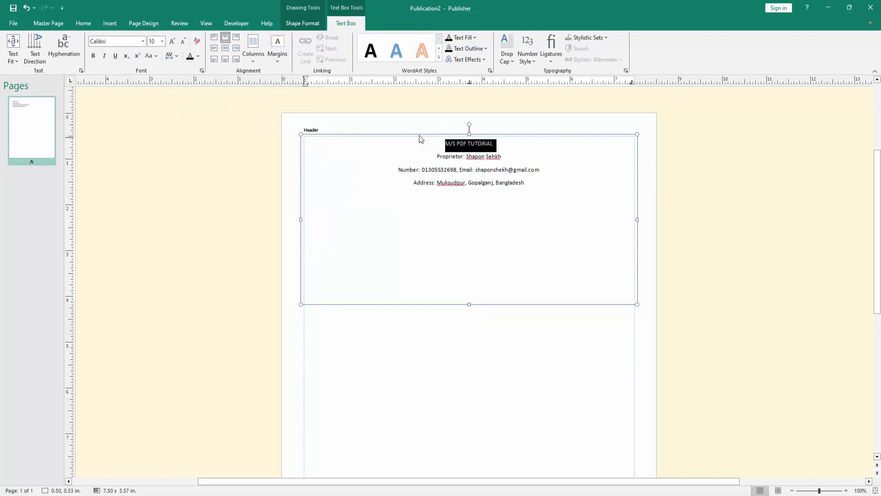
{"action": "left_click", "coordinate": [170, 44]}
{"action": "left_click", "coordinate": [171, 44]}
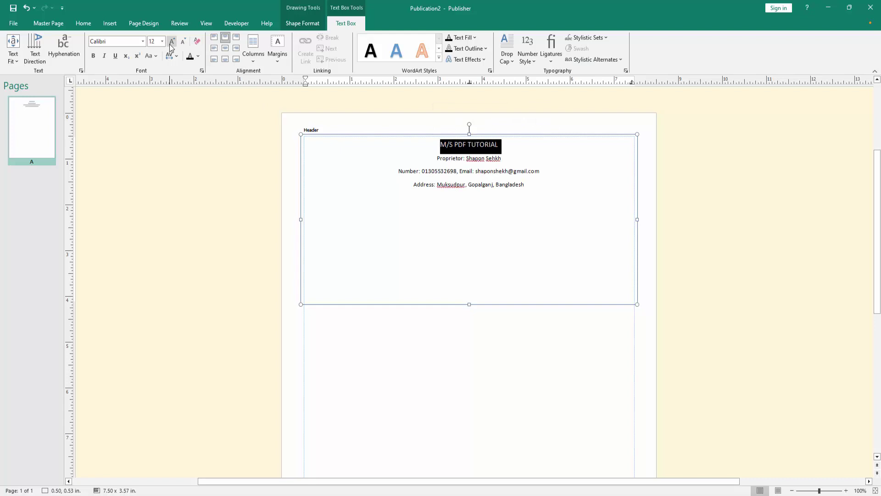
{"action": "left_click", "coordinate": [171, 41]}
{"action": "left_click", "coordinate": [171, 42]}
{"action": "left_click", "coordinate": [171, 41]}
{"action": "left_click", "coordinate": [171, 41]}
{"action": "left_click", "coordinate": [170, 41]}
{"action": "left_click", "coordinate": [171, 42]}
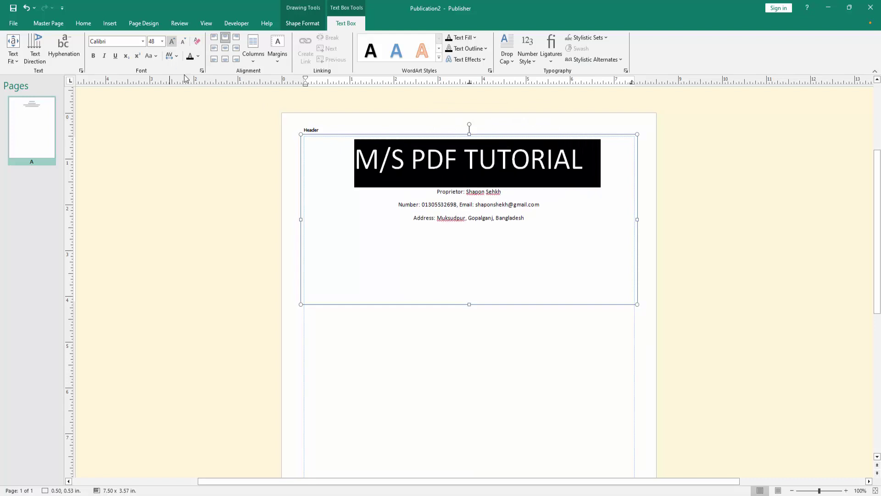
Bold the title and make the Proprietor line bold at 22 pt
{"action": "left_click", "coordinate": [93, 56]}
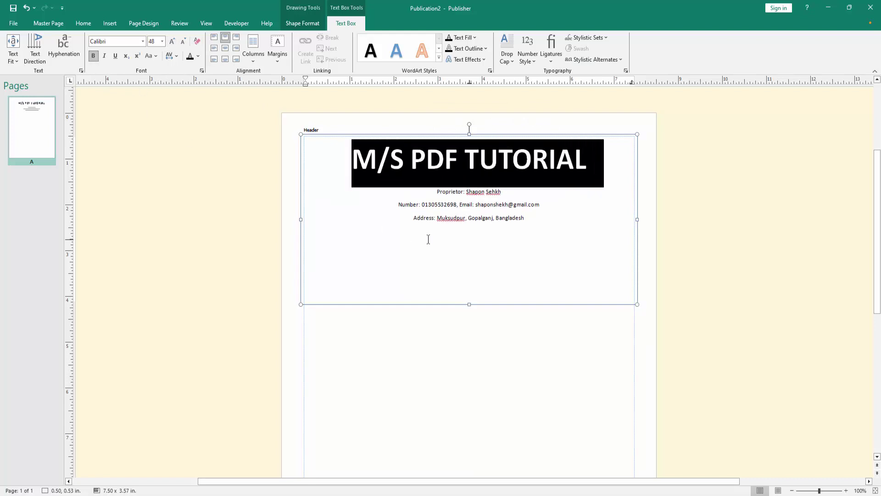
{"action": "left_click_drag", "start_coordinate": [504, 192], "coordinate": [413, 192]}
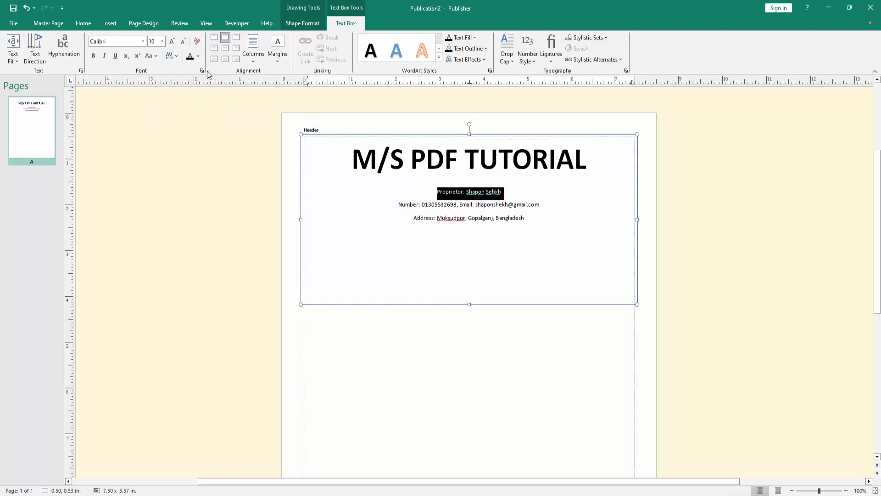
{"action": "left_click", "coordinate": [172, 41]}
{"action": "left_click", "coordinate": [172, 41]}
{"action": "left_click", "coordinate": [172, 41]}
{"action": "left_click", "coordinate": [172, 42]}
{"action": "left_click", "coordinate": [173, 42]}
{"action": "left_click", "coordinate": [172, 42]}
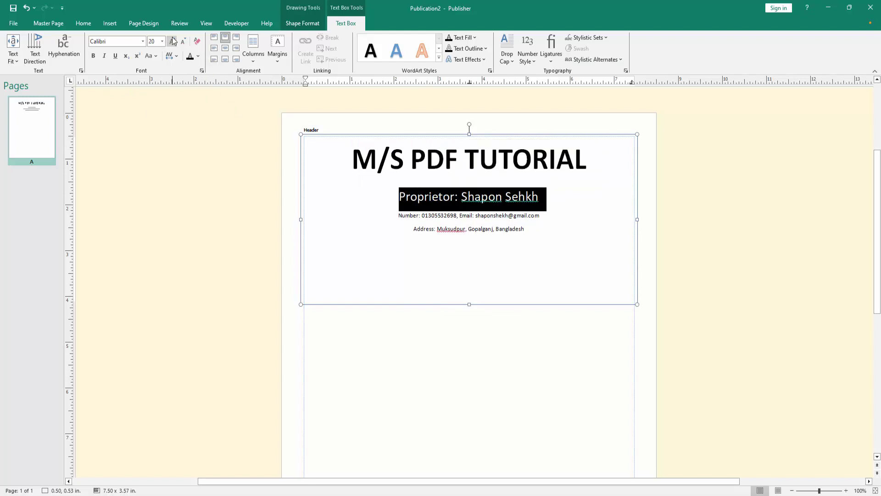
{"action": "left_click", "coordinate": [172, 41]}
{"action": "left_click", "coordinate": [93, 55]}
{"action": "left_click", "coordinate": [450, 197]}
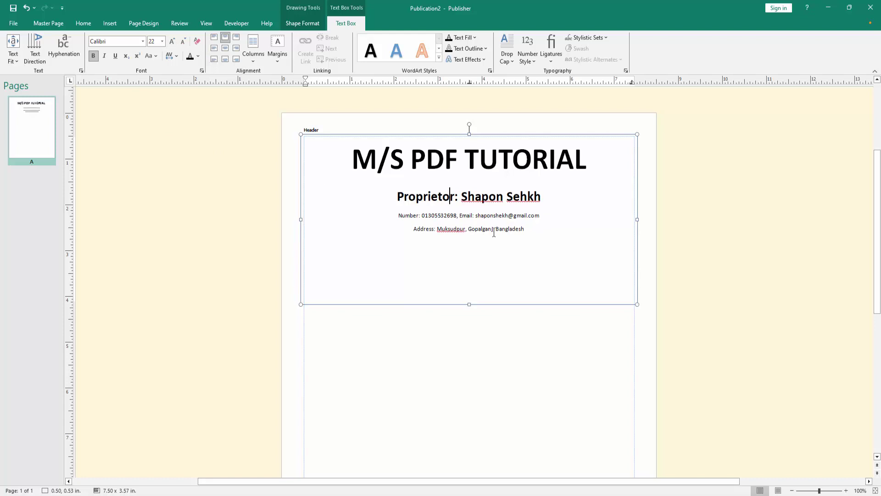
Enlarge the Number and Address lines to 14 pt
{"action": "left_click_drag", "start_coordinate": [533, 228], "coordinate": [397, 216]}
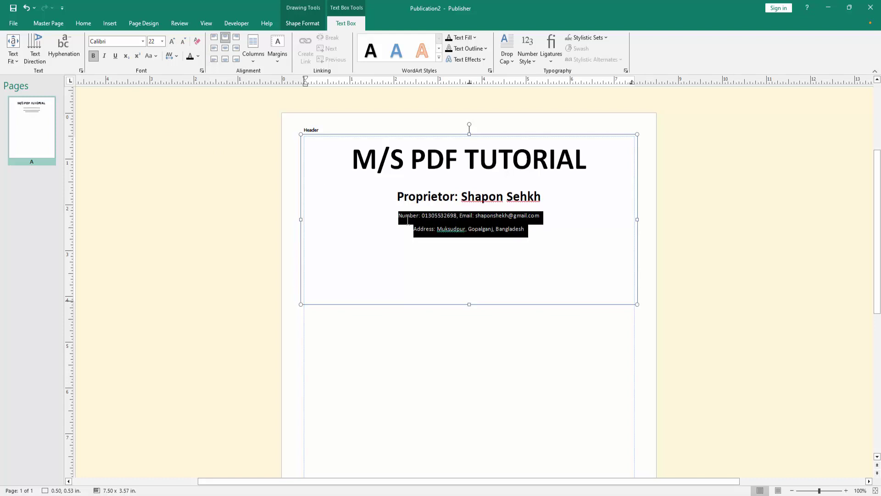
{"action": "left_click", "coordinate": [172, 41]}
{"action": "left_click", "coordinate": [172, 41]}
{"action": "left_click", "coordinate": [172, 41]}
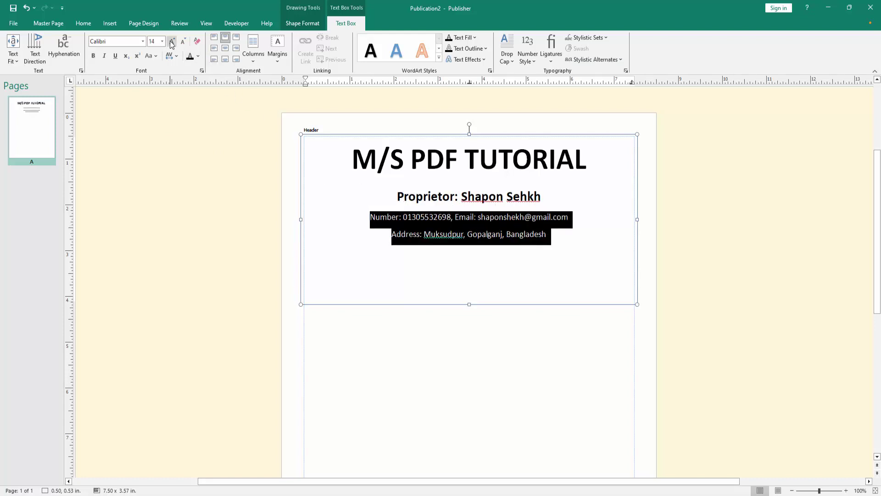
{"action": "left_click", "coordinate": [478, 190]}
{"action": "left_click_drag", "start_coordinate": [557, 238], "coordinate": [412, 199]}
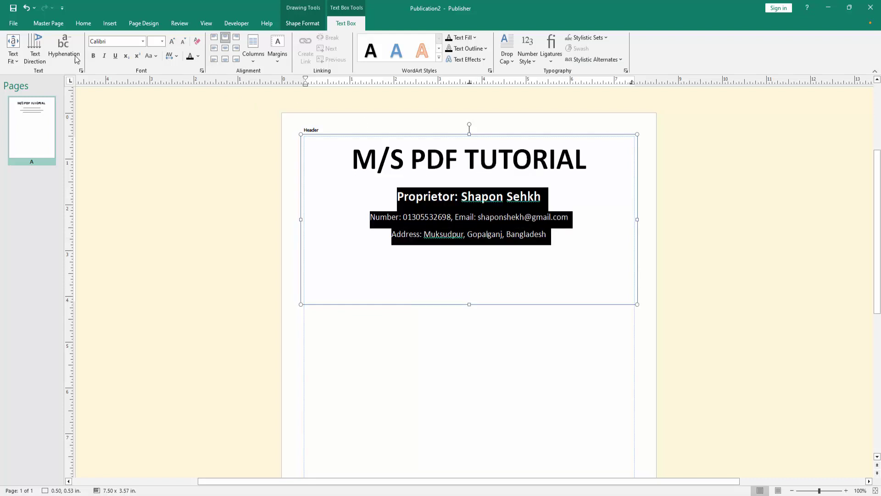
Set 1 pt spacing after paragraphs and shrink the header box to 7.50 x 2.61 in
{"action": "left_click", "coordinate": [53, 23]}
{"action": "left_click", "coordinate": [83, 23]}
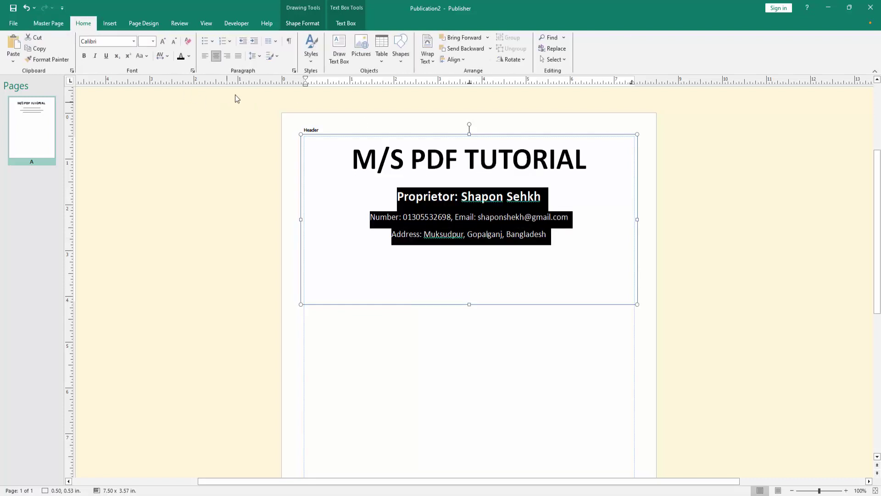
{"action": "left_click", "coordinate": [255, 57]}
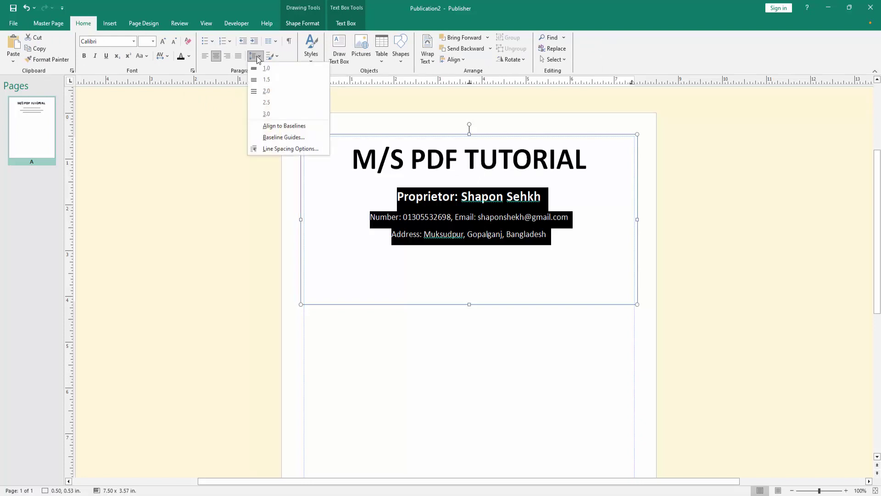
{"action": "left_click", "coordinate": [291, 149]}
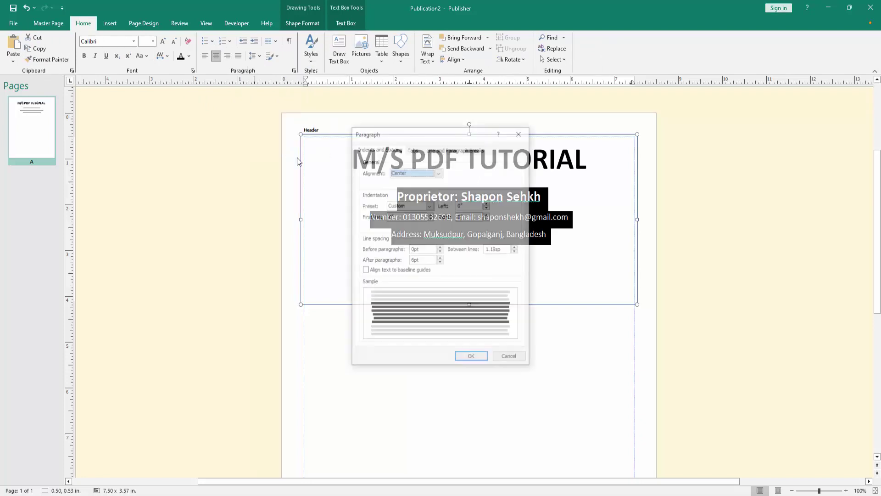
{"action": "left_click", "coordinate": [441, 263]}
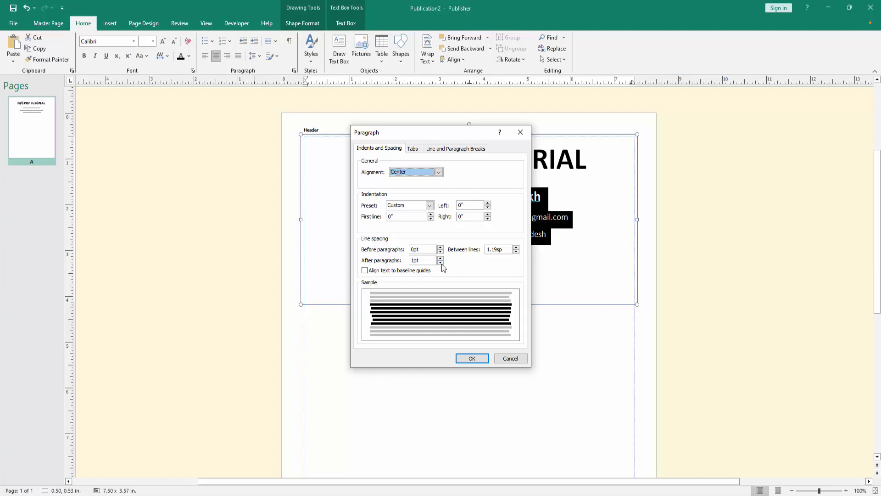
{"action": "left_click", "coordinate": [474, 359]}
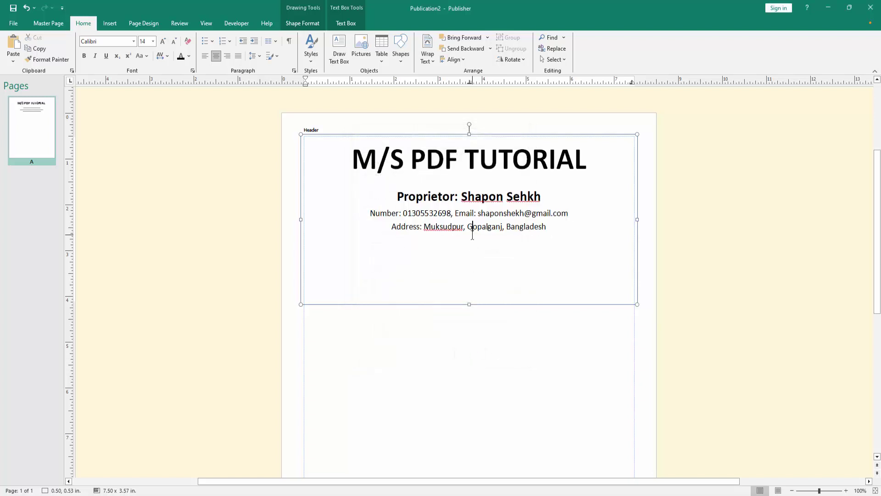
{"action": "key", "text": "Right"}
{"action": "left_click_drag", "start_coordinate": [469, 304], "coordinate": [470, 260]}
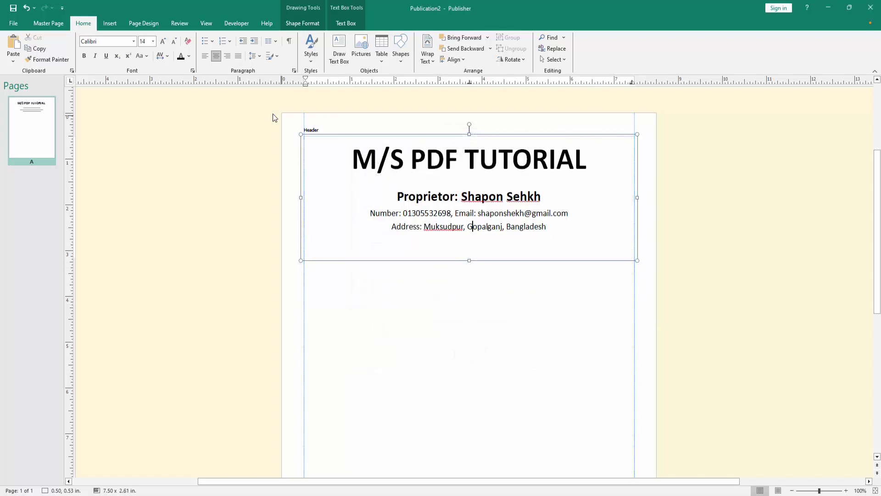
Insert the Screenshot_1 logo picture from the Desktop into the header
{"action": "left_click", "coordinate": [118, 28]}
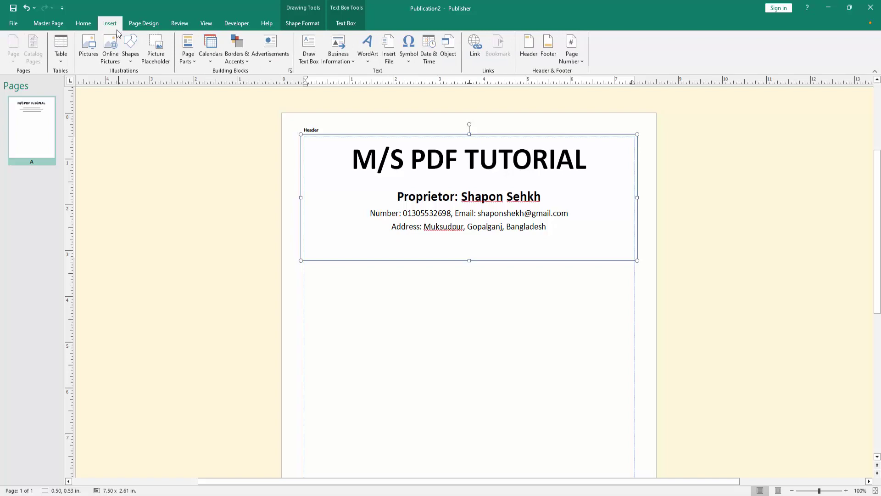
{"action": "left_click", "coordinate": [97, 49]}
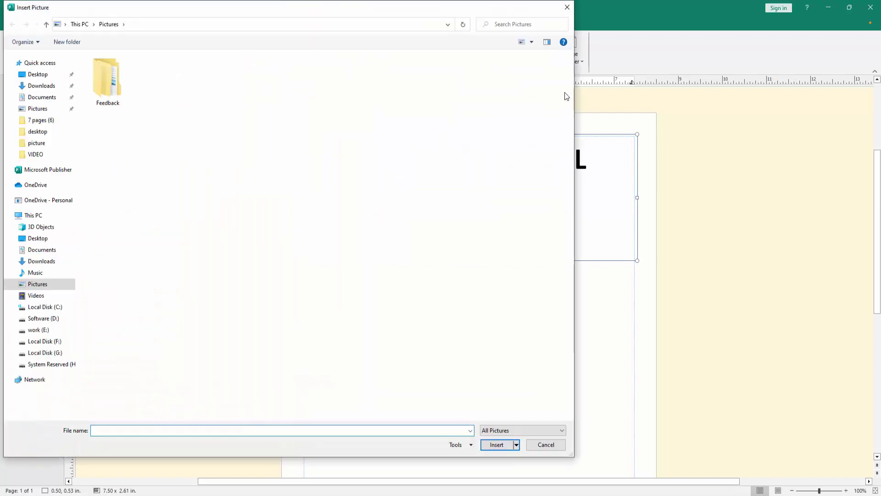
{"action": "left_click", "coordinate": [37, 74]}
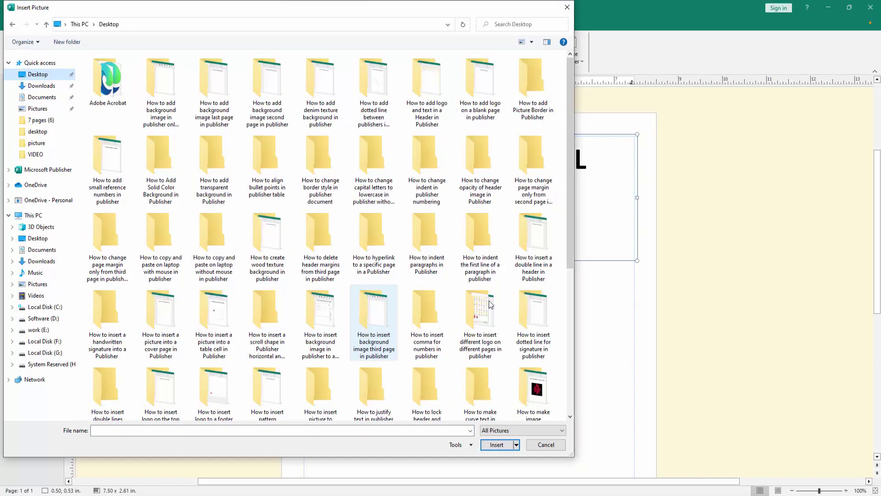
{"action": "scroll", "coordinate": [574, 322], "scroll_direction": "down", "scroll_amount": 2}
{"action": "scroll", "coordinate": [574, 322], "scroll_direction": "down", "scroll_amount": 3}
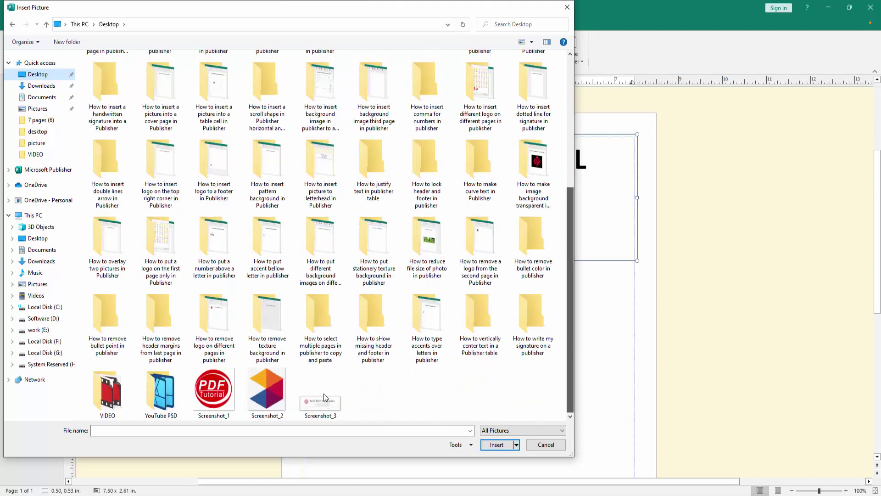
{"action": "left_click", "coordinate": [214, 390]}
{"action": "left_click", "coordinate": [505, 447]}
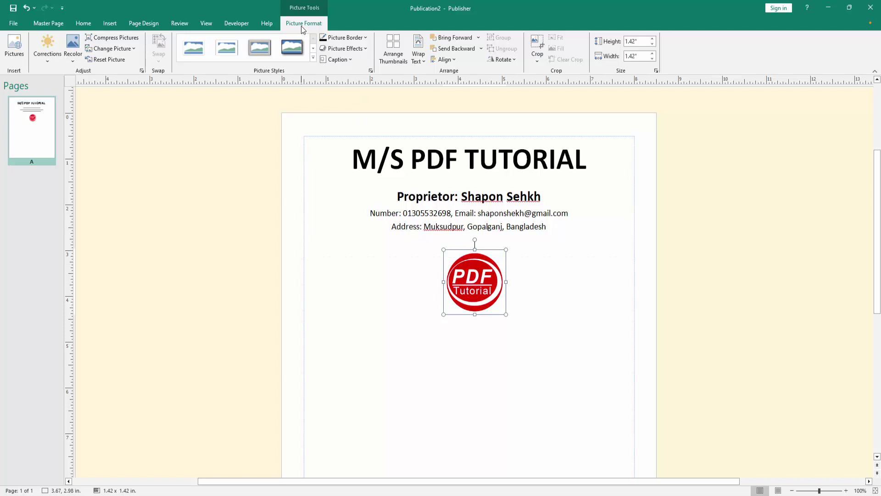
Set text wrapping on the logo, move it left of the contact lines, shrink to 0.69 in
{"action": "left_click", "coordinate": [420, 56]}
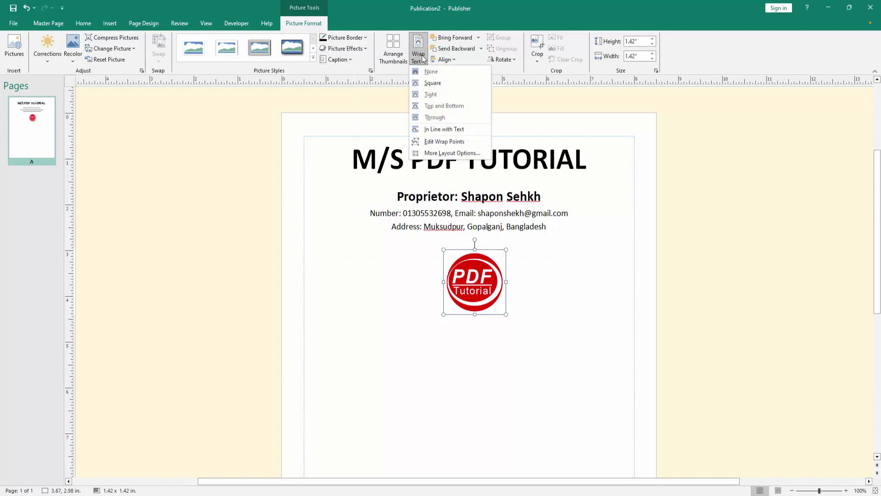
{"action": "left_click", "coordinate": [434, 73]}
{"action": "left_click_drag", "start_coordinate": [493, 283], "coordinate": [353, 178]}
{"action": "left_click_drag", "start_coordinate": [366, 209], "coordinate": [334, 218]}
Copy the logo and place the duplicate on the header's right side
{"action": "right_click", "coordinate": [340, 203]}
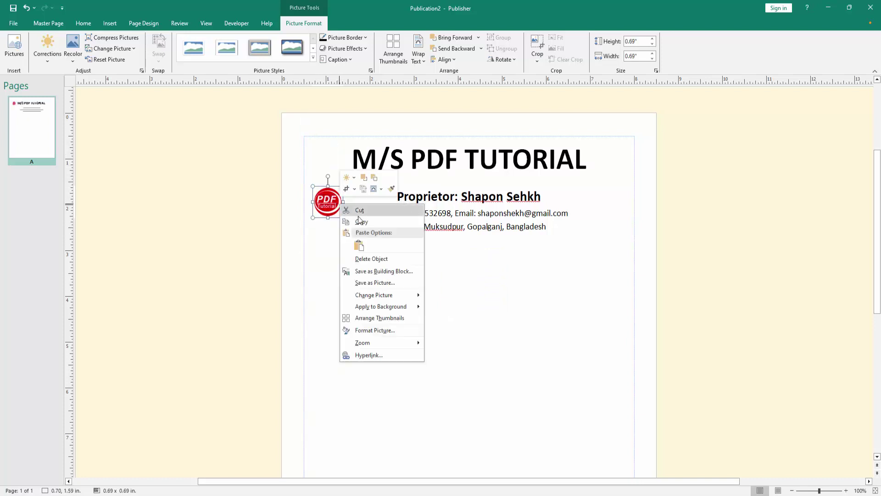
{"action": "left_click", "coordinate": [357, 236]}
{"action": "right_click", "coordinate": [358, 235]}
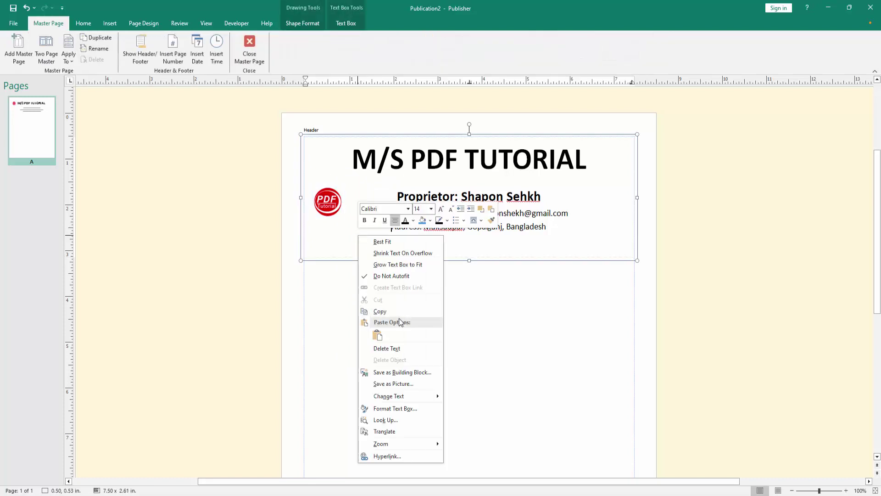
{"action": "left_click", "coordinate": [376, 337]}
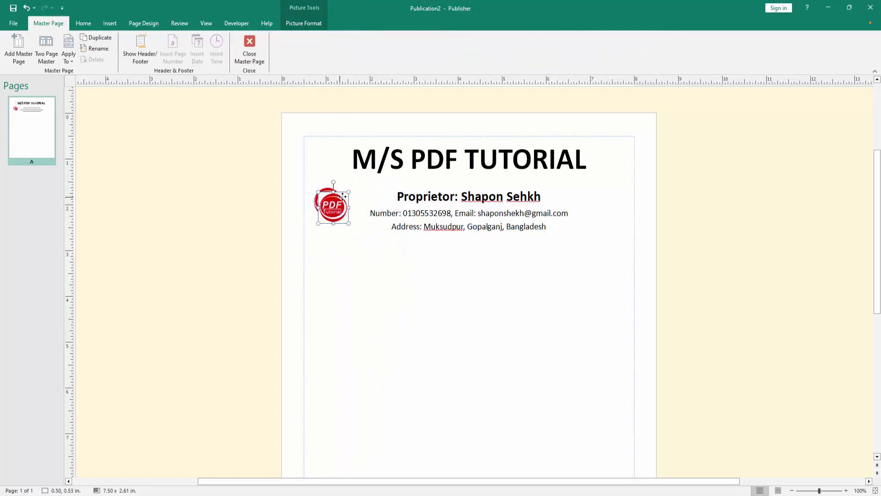
{"action": "left_click_drag", "start_coordinate": [339, 195], "coordinate": [609, 196]}
{"action": "left_click", "coordinate": [473, 349]}
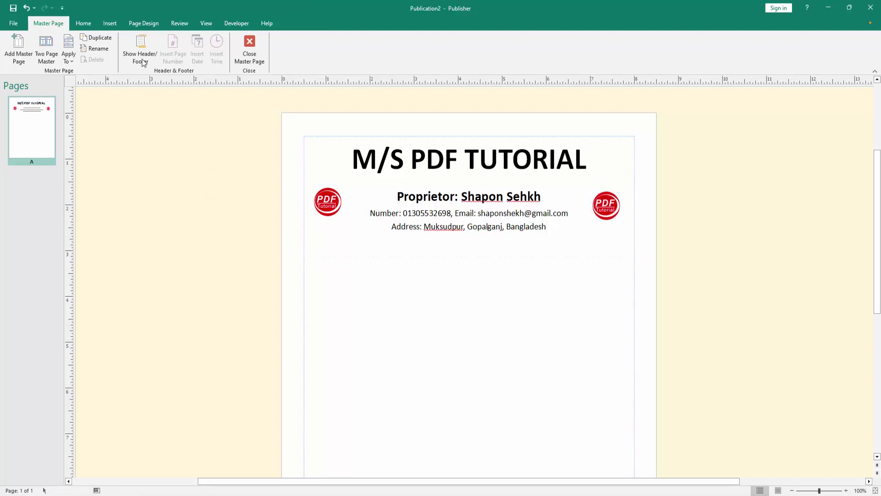
Close Master Page view and review the finished letterhead on page 1
{"action": "left_click", "coordinate": [244, 53]}
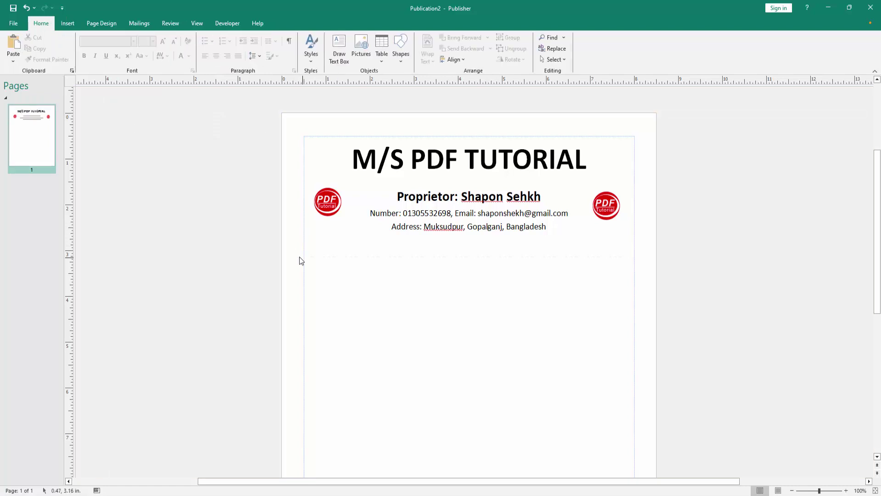
{"action": "scroll", "coordinate": [298, 256], "scroll_direction": "down", "scroll_amount": 5}
{"action": "scroll", "coordinate": [298, 256], "scroll_direction": "up", "scroll_amount": 3}
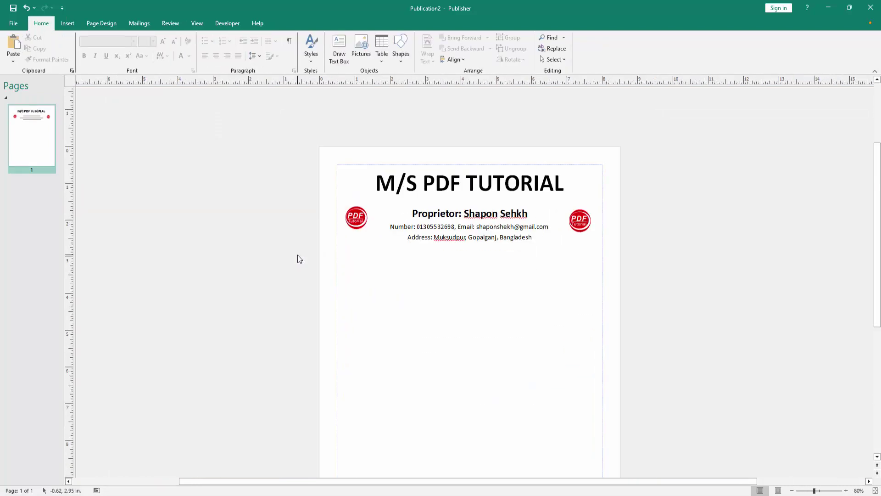
{"action": "scroll", "coordinate": [299, 259], "scroll_direction": "down", "scroll_amount": 1}
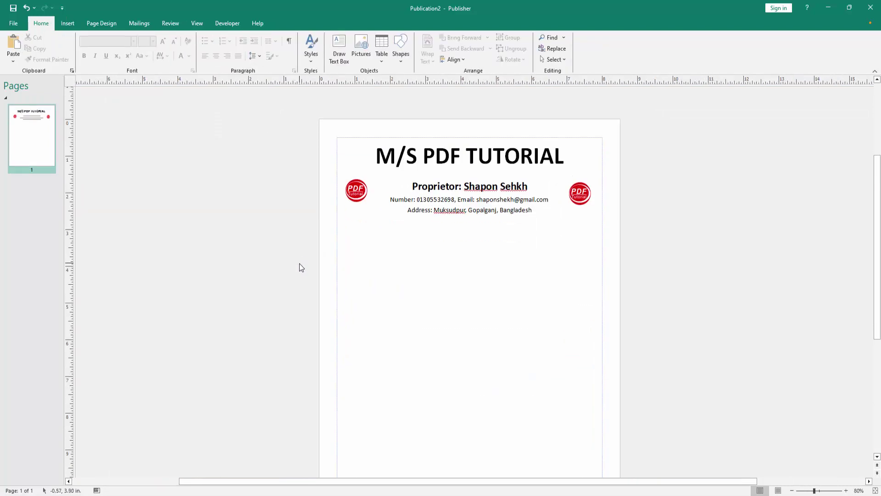